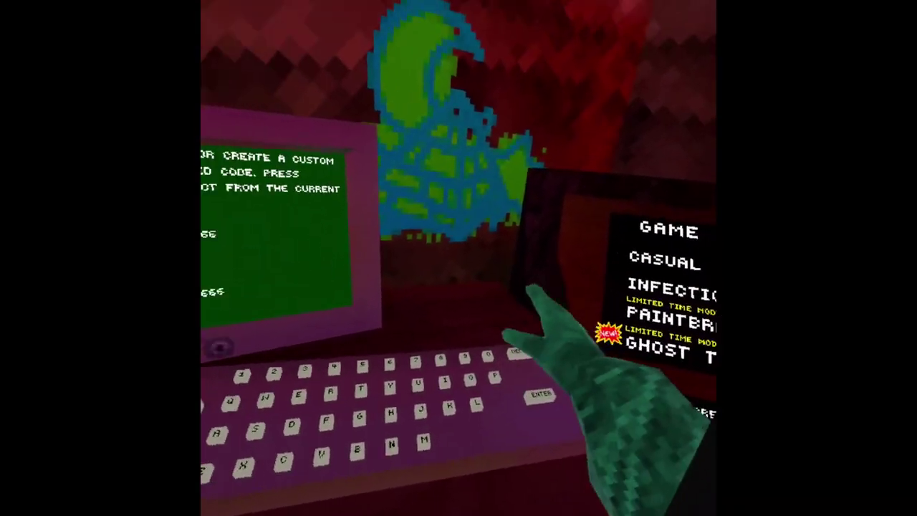
{"action": "key", "text": "BackSpace"}
{"action": "key", "text": "BackSpace"}
{"action": "key", "text": "BackSpace"}
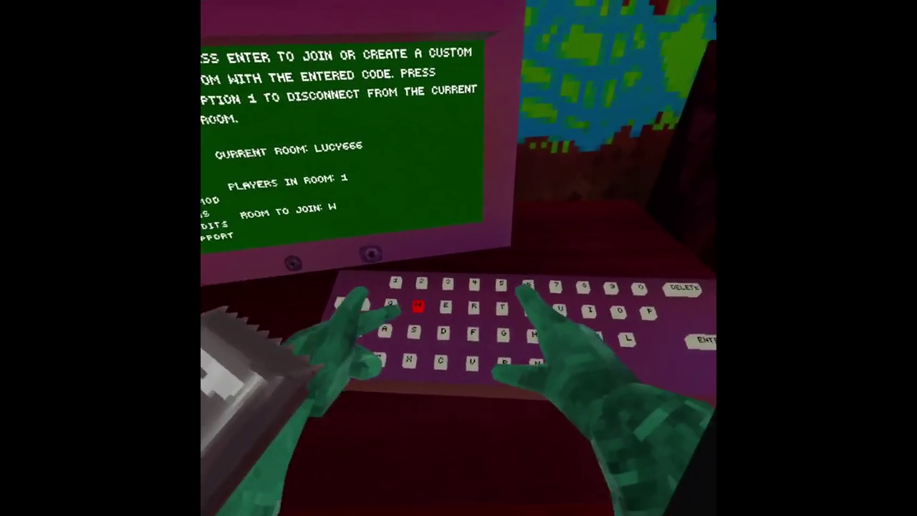